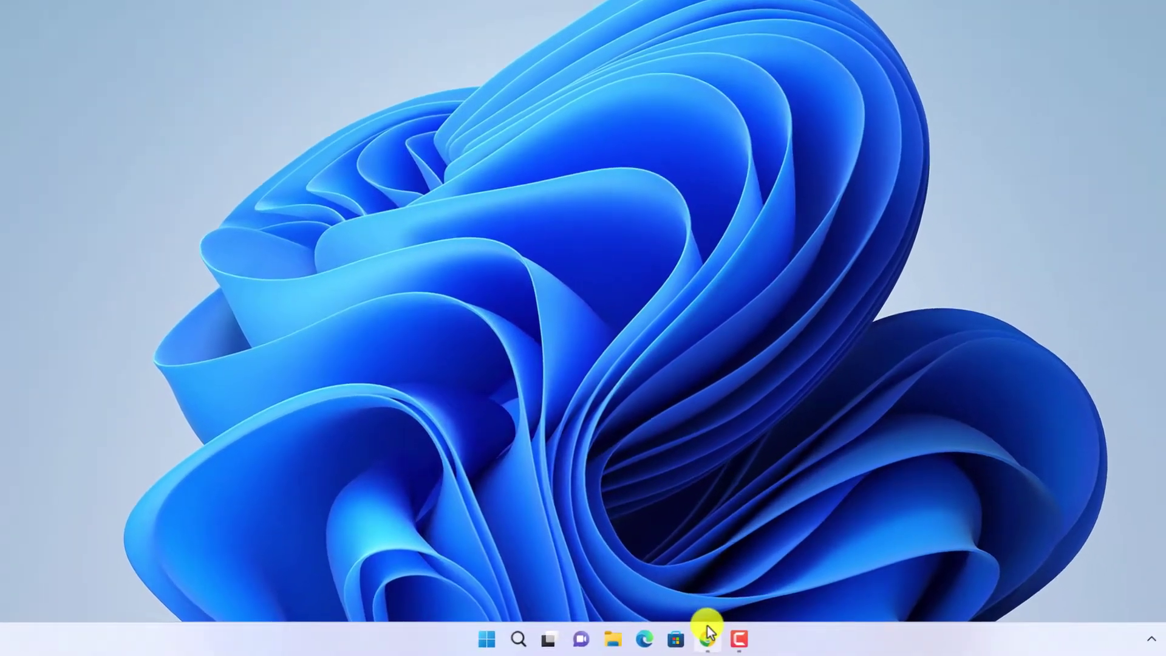
- Search Google for 'python' in Chrome and open the Welcome to Python.org result
{"action": "left_click", "coordinate": [663, 641]}
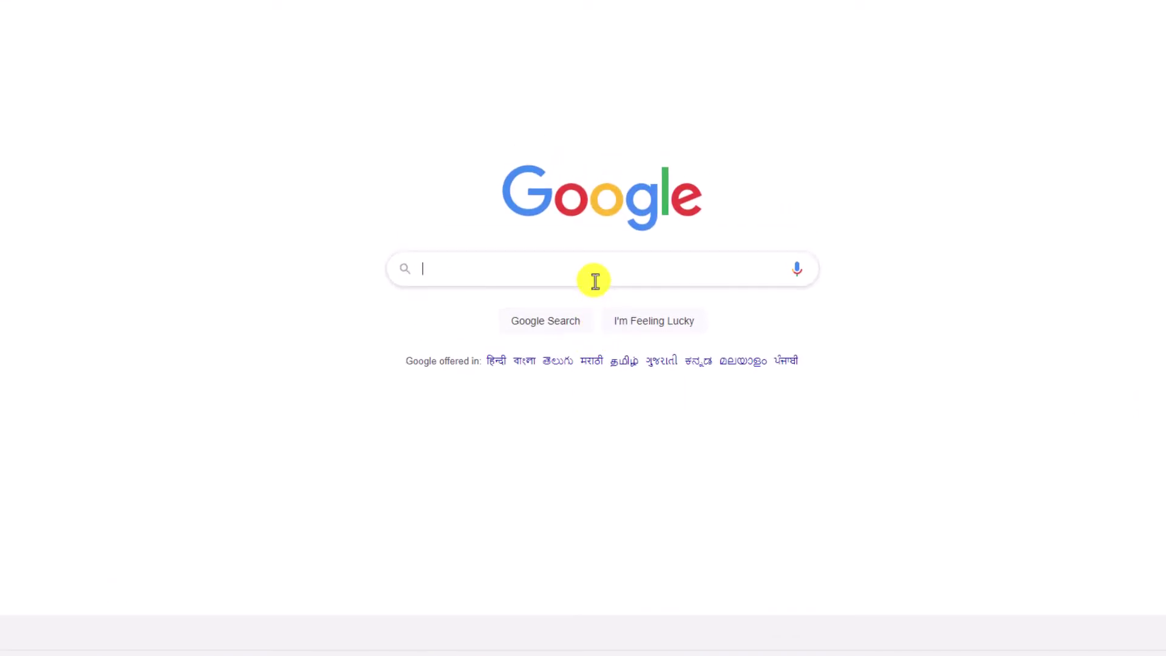
{"action": "type", "text": "python"}
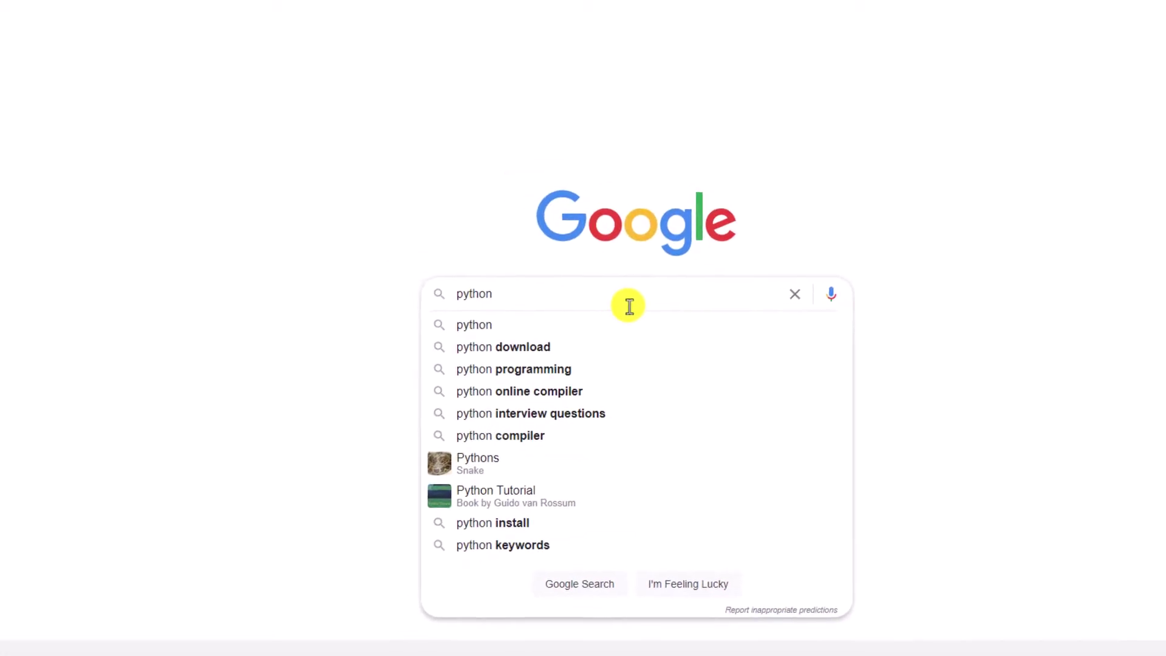
{"action": "key", "text": "Return"}
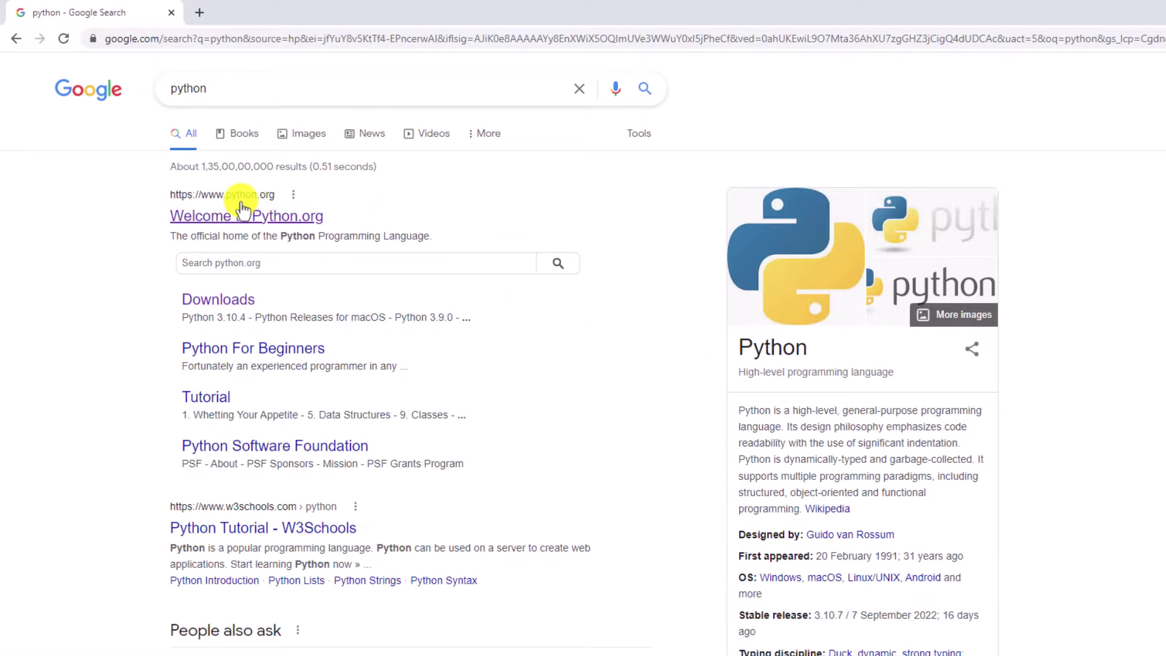
{"action": "left_click", "coordinate": [266, 218]}
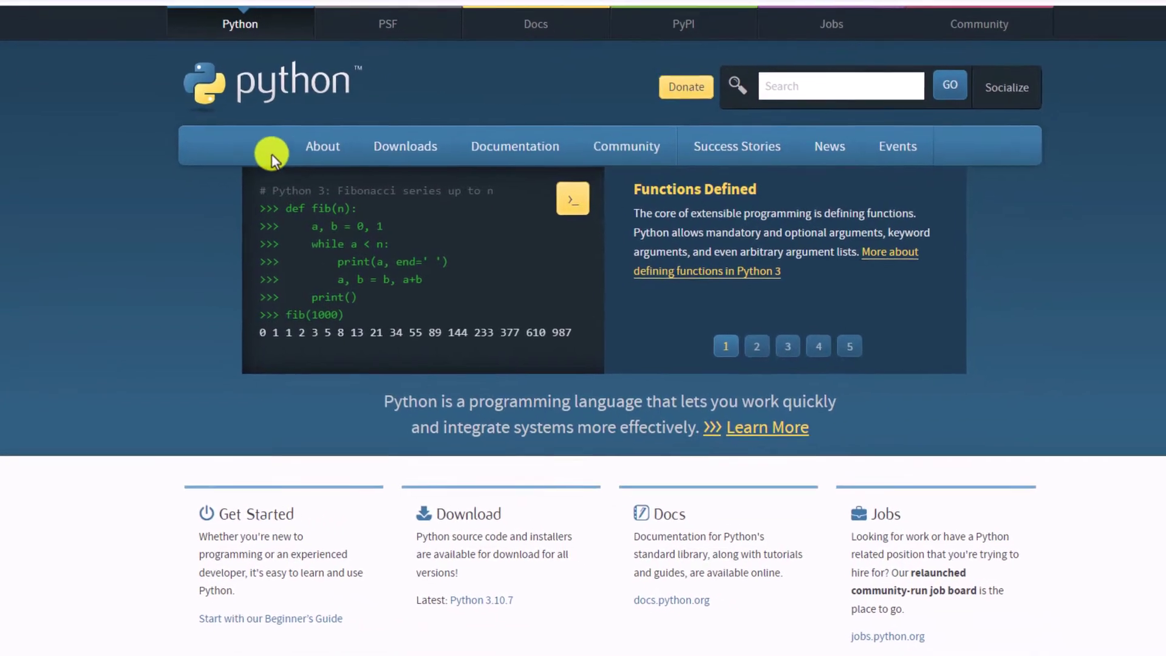
- Download the Python 3.10.7 Windows installer from python.org Downloads and run it
{"action": "mouse_move", "coordinate": [479, 198]}
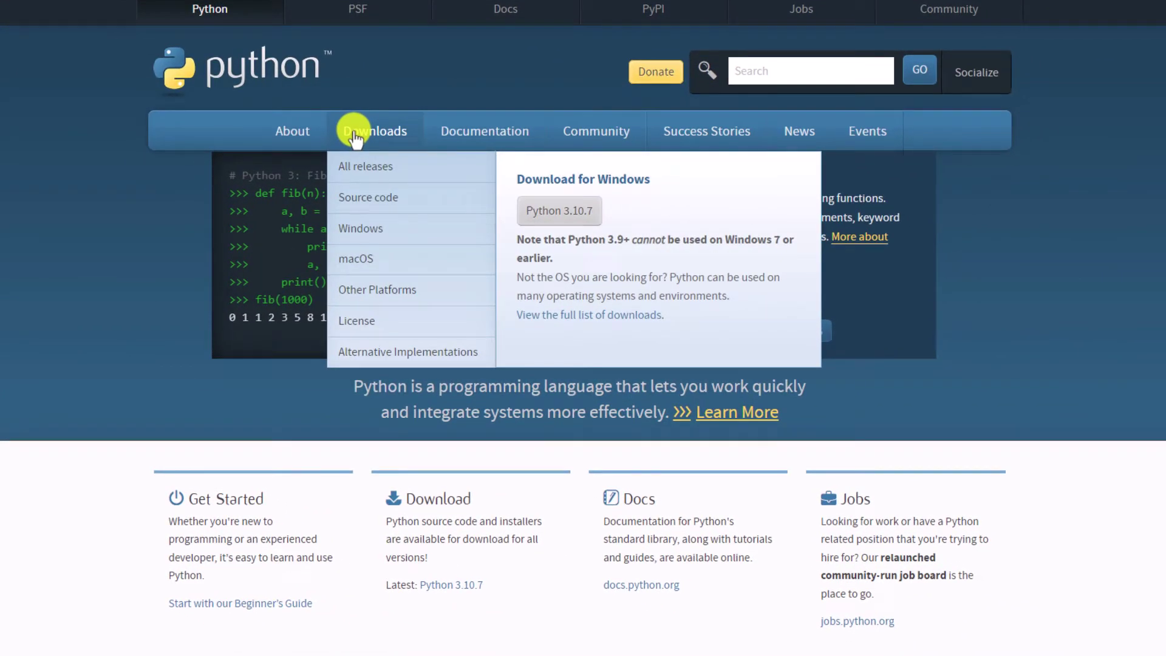
{"action": "left_click", "coordinate": [356, 135]}
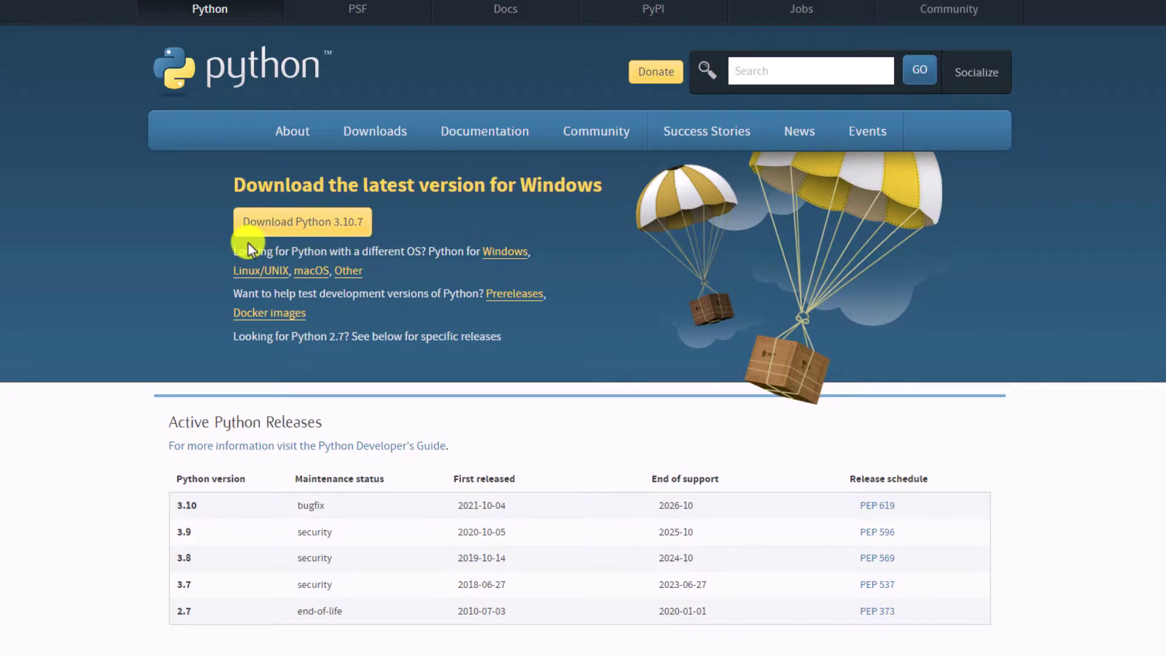
{"action": "left_click", "coordinate": [338, 240]}
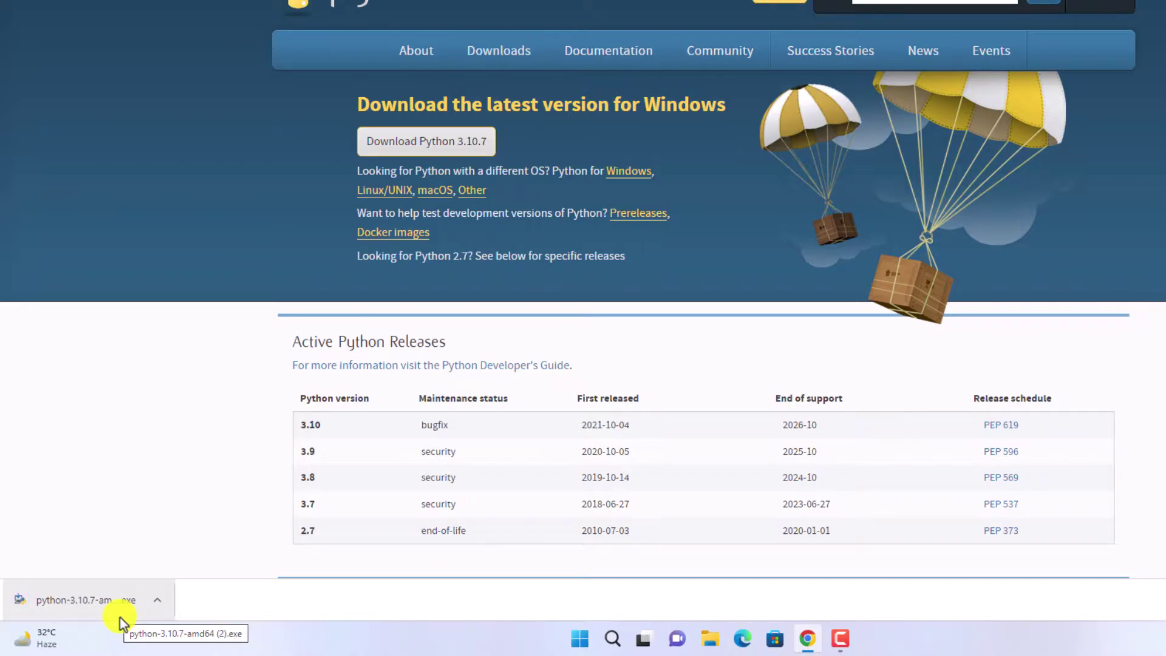
{"action": "left_click", "coordinate": [157, 605]}
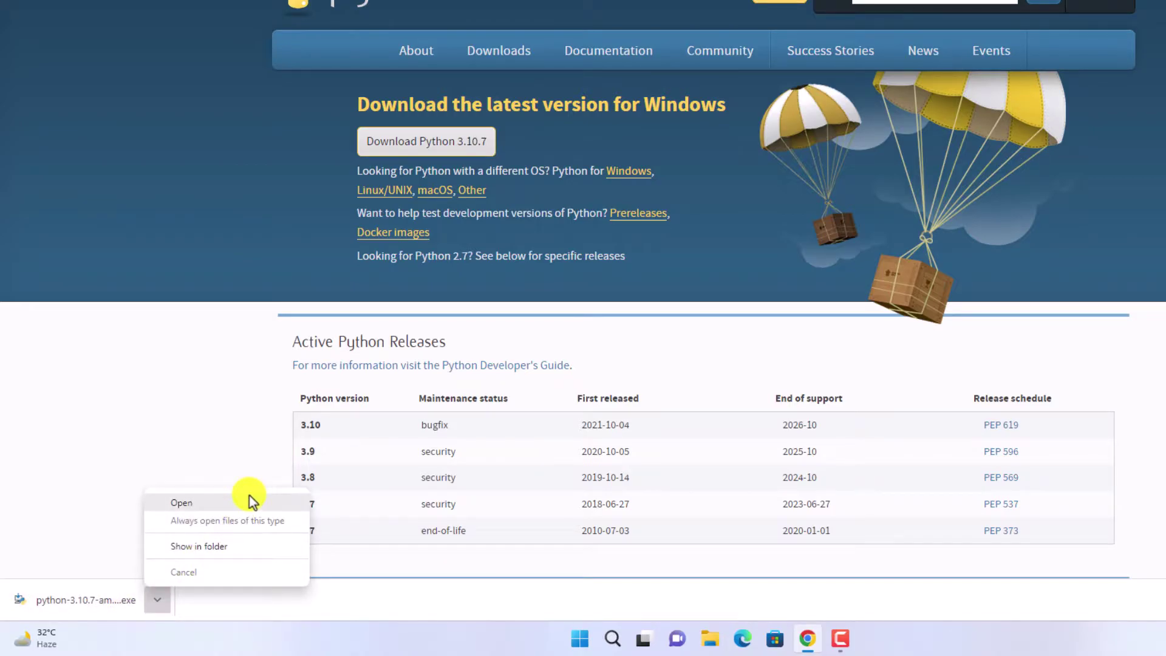
{"action": "left_click", "coordinate": [249, 501]}
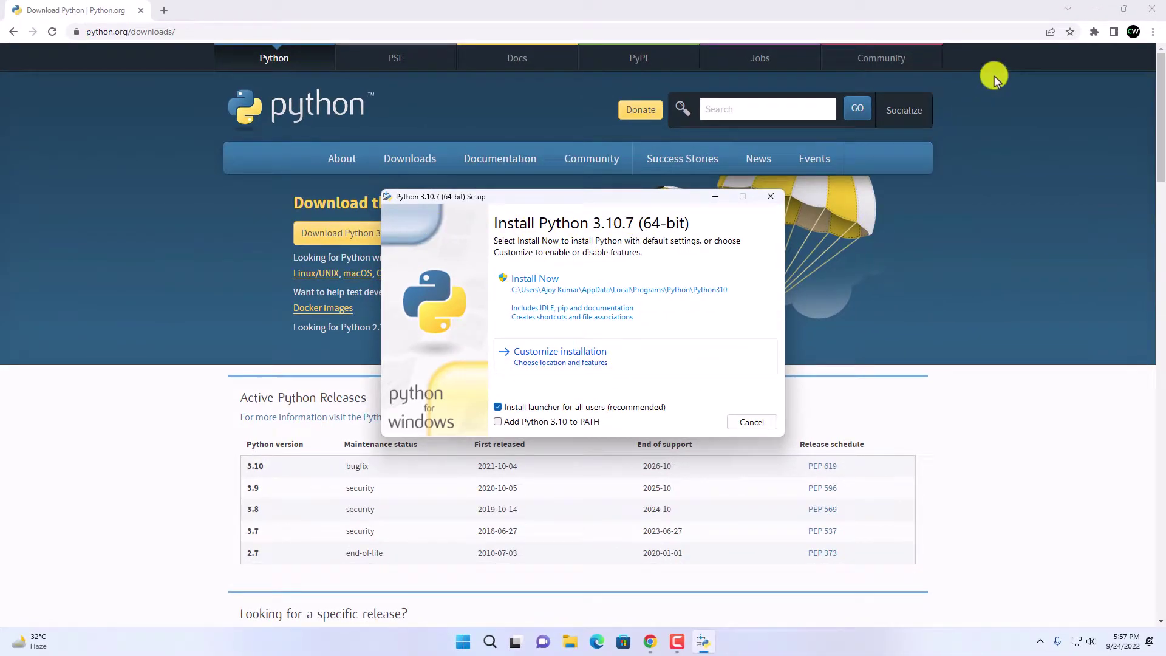
- Tick Add Python 3.10 to PATH in Setup and choose Customize installation
{"action": "left_click", "coordinate": [1096, 9]}
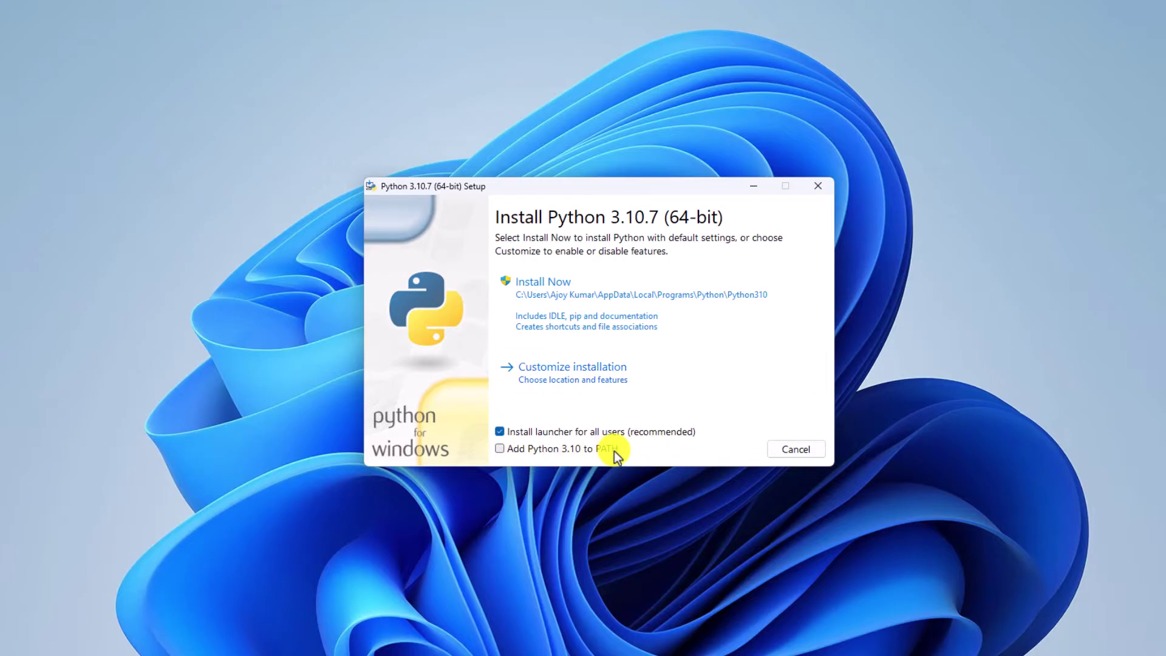
{"action": "left_click", "coordinate": [499, 449]}
{"action": "left_click", "coordinate": [738, 377]}
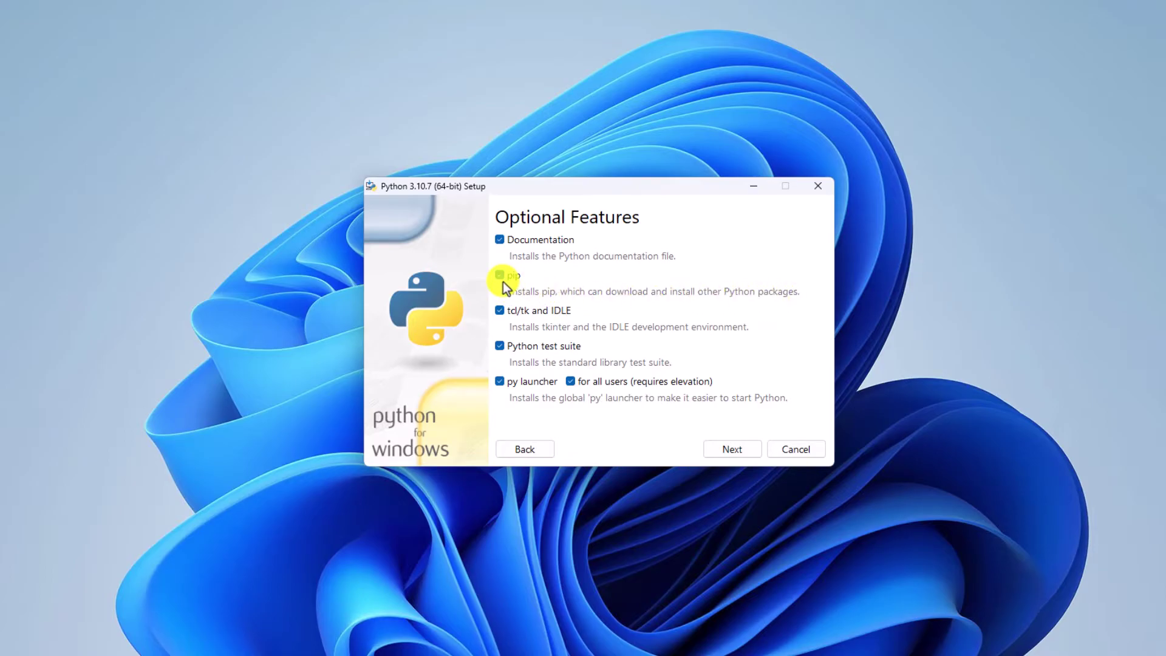
- Install Python 3.10.7 for all users into C:\Program Files\Python310 and close Setup
{"action": "left_click", "coordinate": [743, 454]}
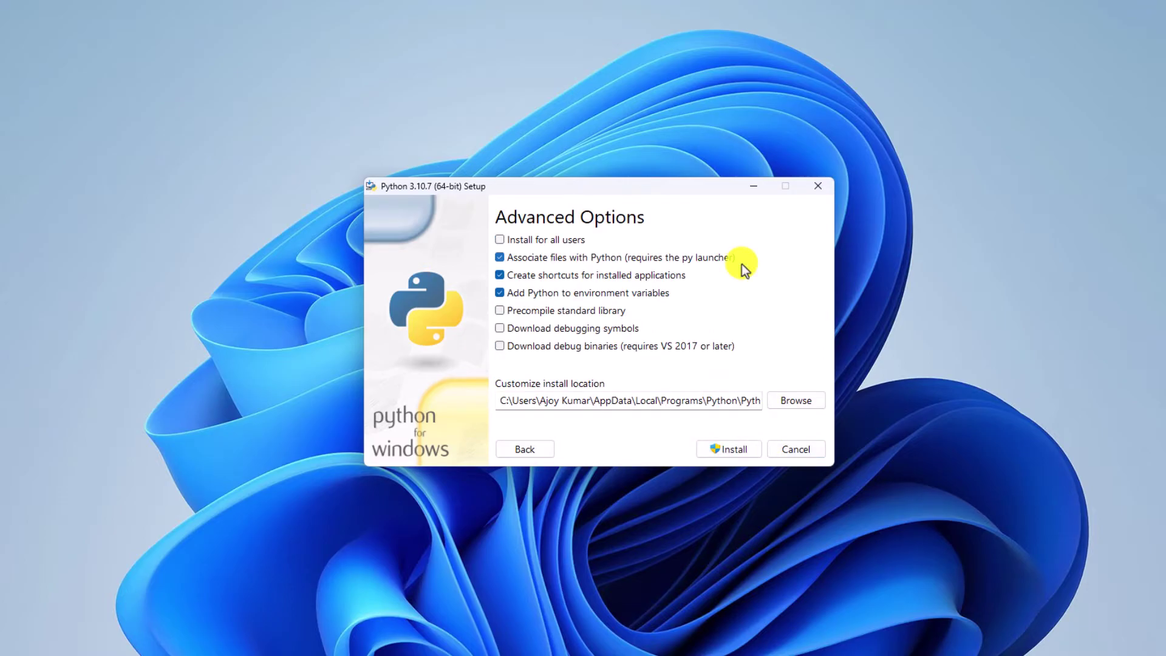
{"action": "left_click", "coordinate": [501, 242]}
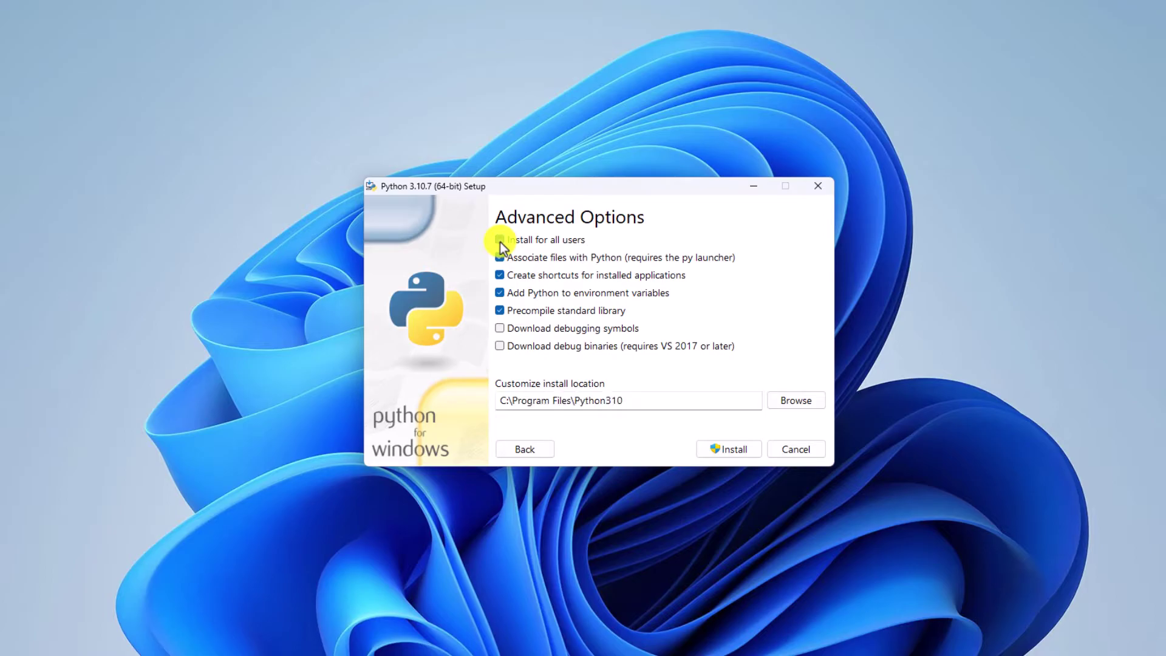
{"action": "left_click", "coordinate": [732, 449]}
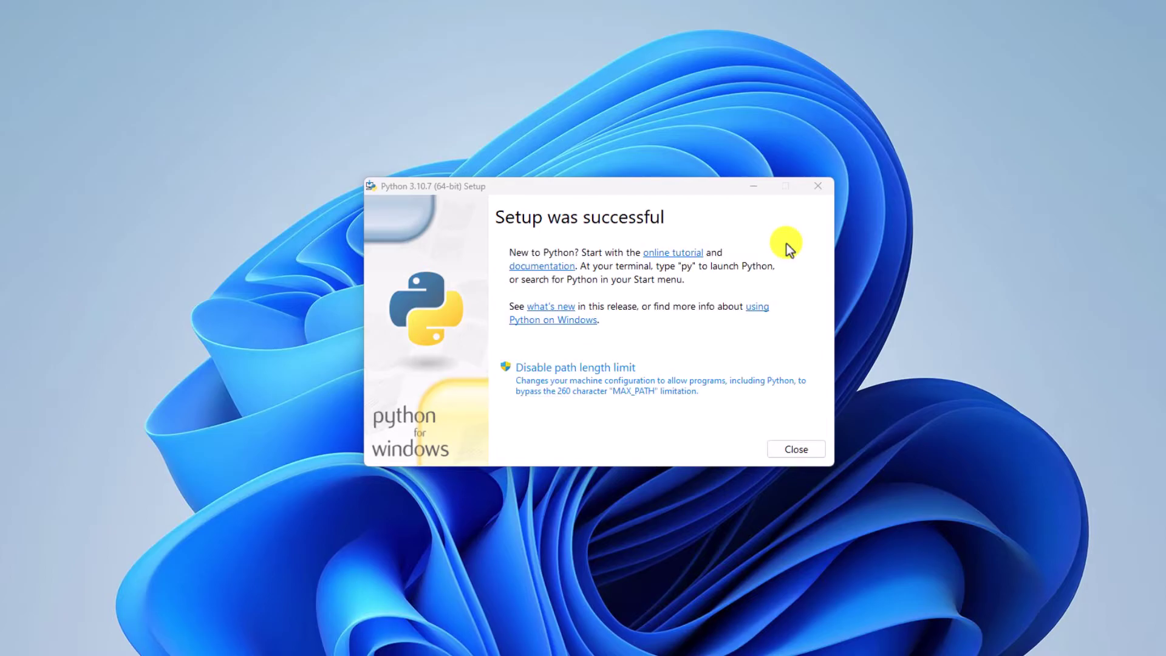
{"action": "left_click", "coordinate": [806, 450]}
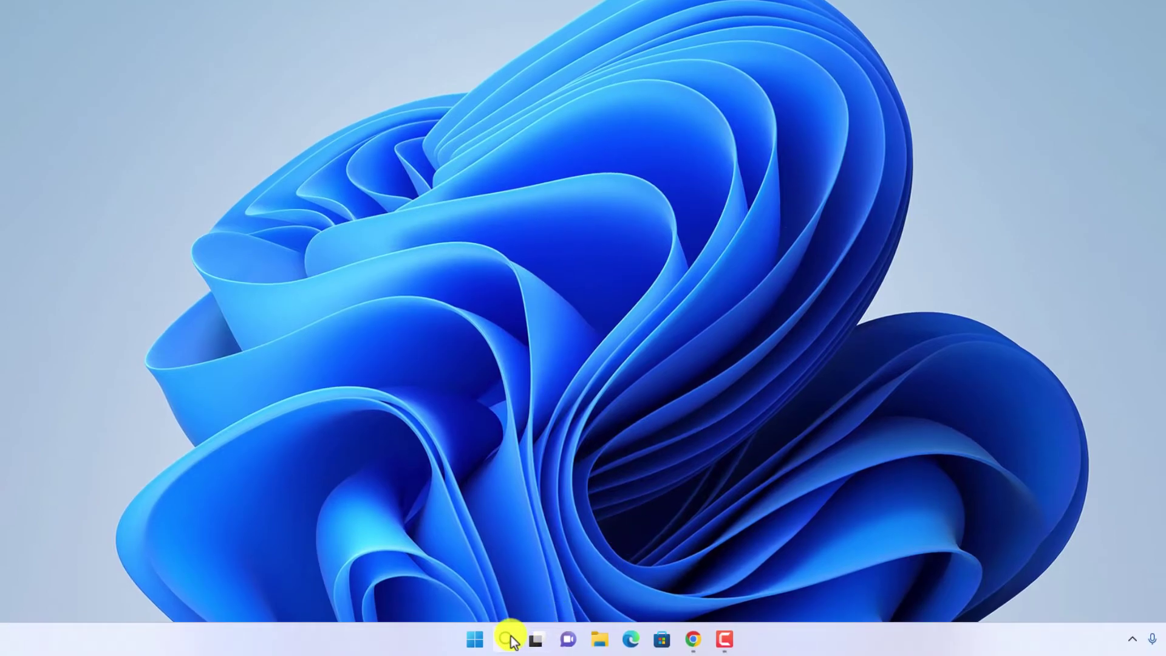
- Run python --version in Command Prompt, confirming Python 3.10.7
{"action": "left_click", "coordinate": [507, 639]}
{"action": "type", "text": "cmd"}
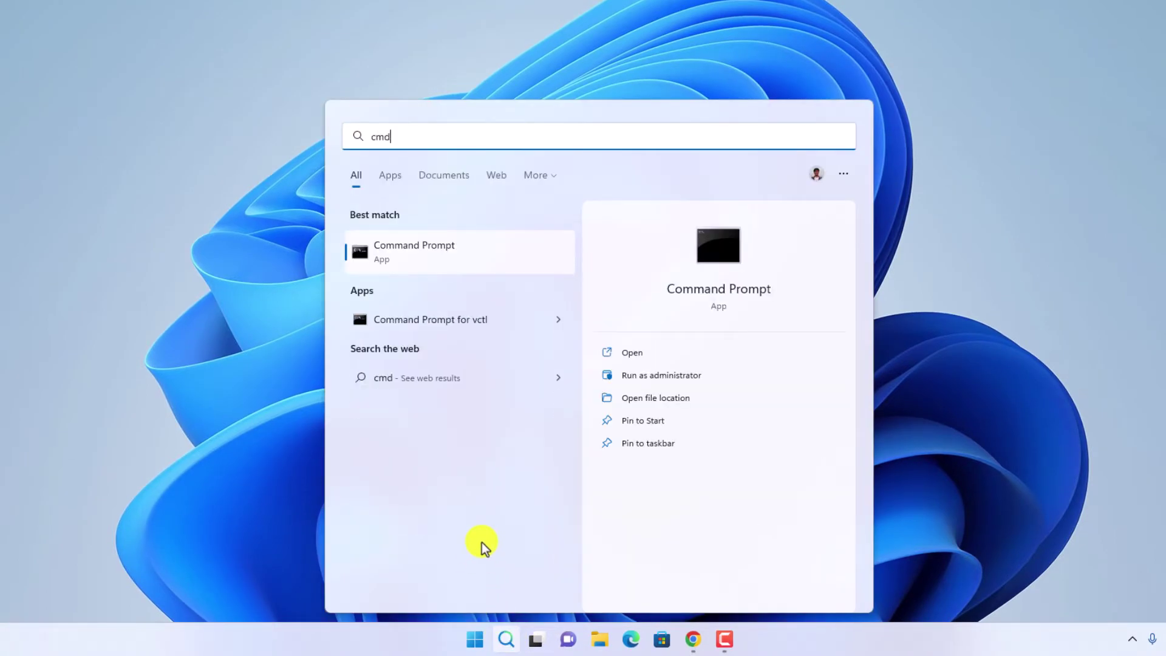
{"action": "left_click", "coordinate": [545, 246]}
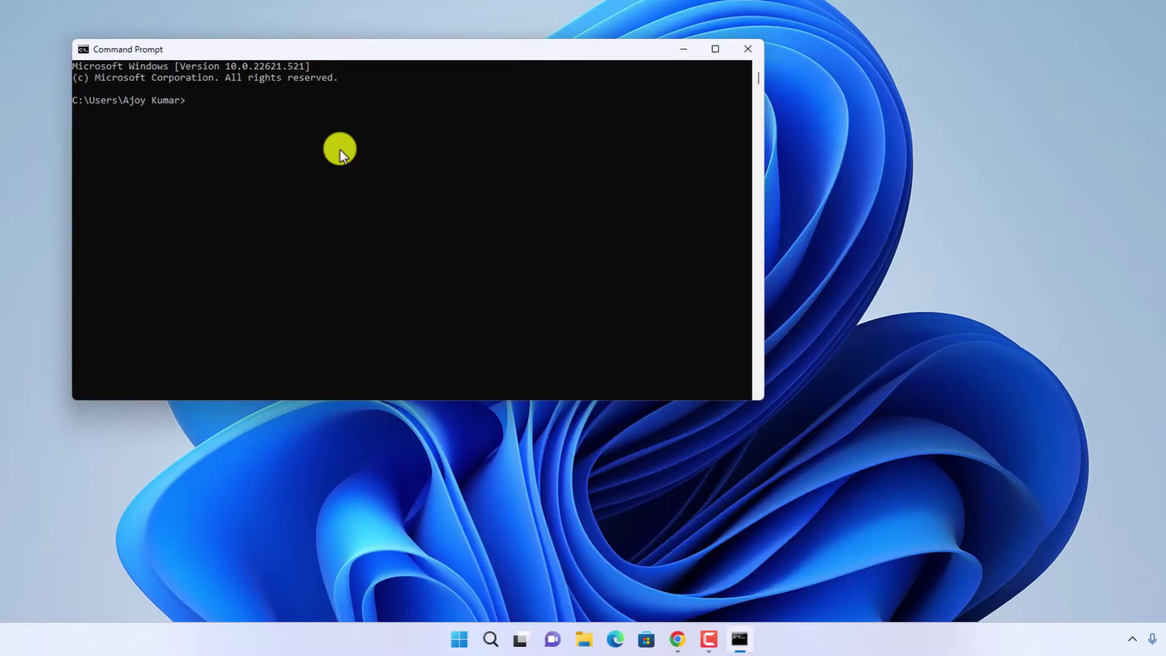
{"action": "type", "text": "py"}
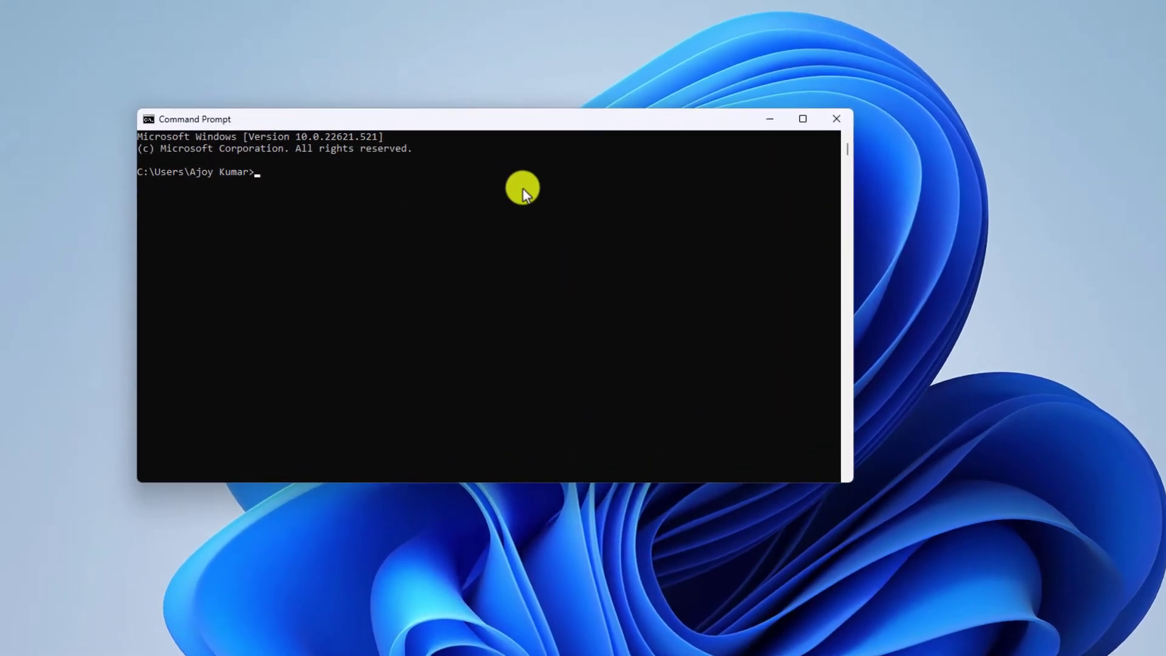
{"action": "type", "text": "thon"}
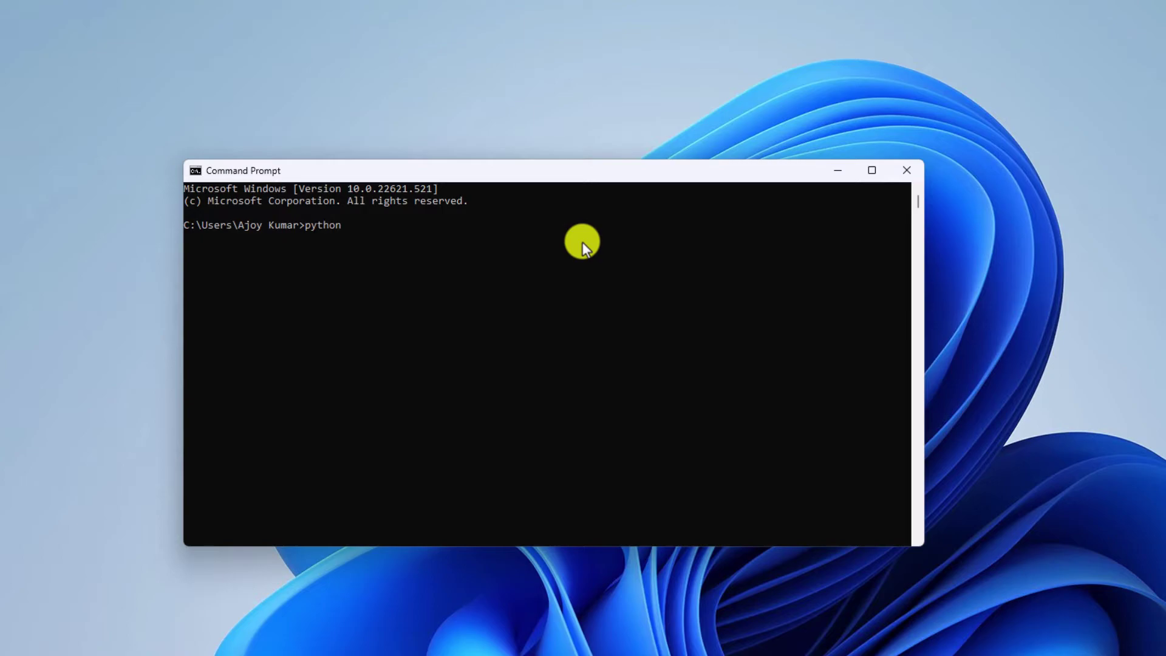
{"action": "type", "text": " --version"}
{"action": "key", "text": "Return"}
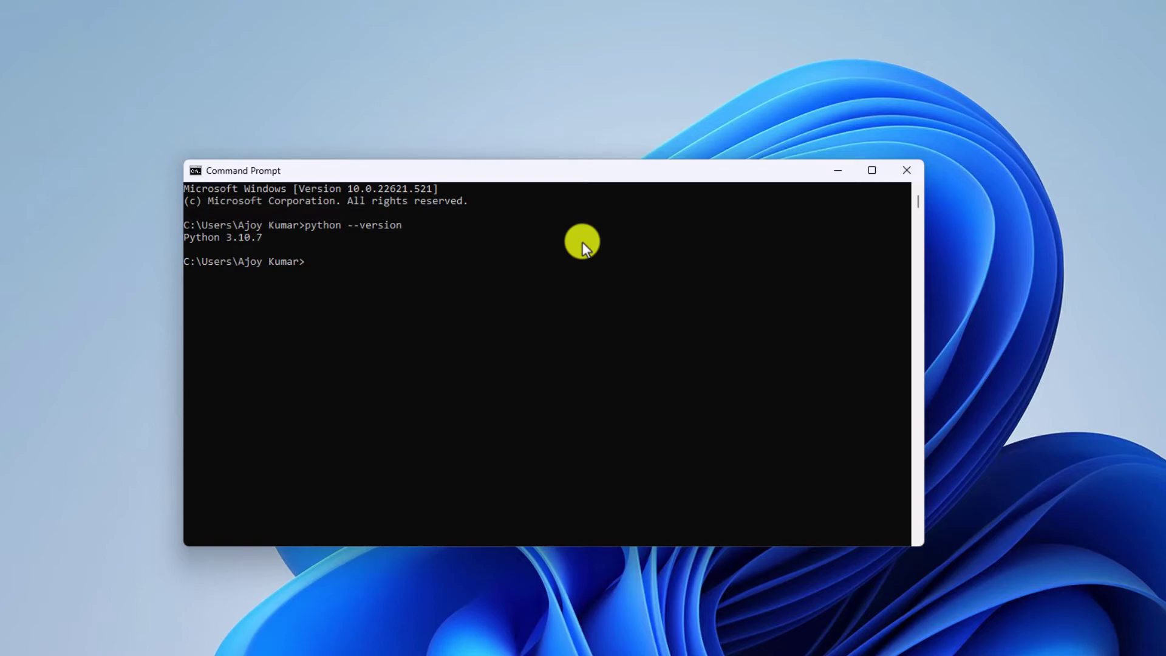
- Install pygame 2.1.2 with pip install pygame, then exit Command Prompt
{"action": "type", "text": "pip install pygame"}
{"action": "key", "text": "Return"}
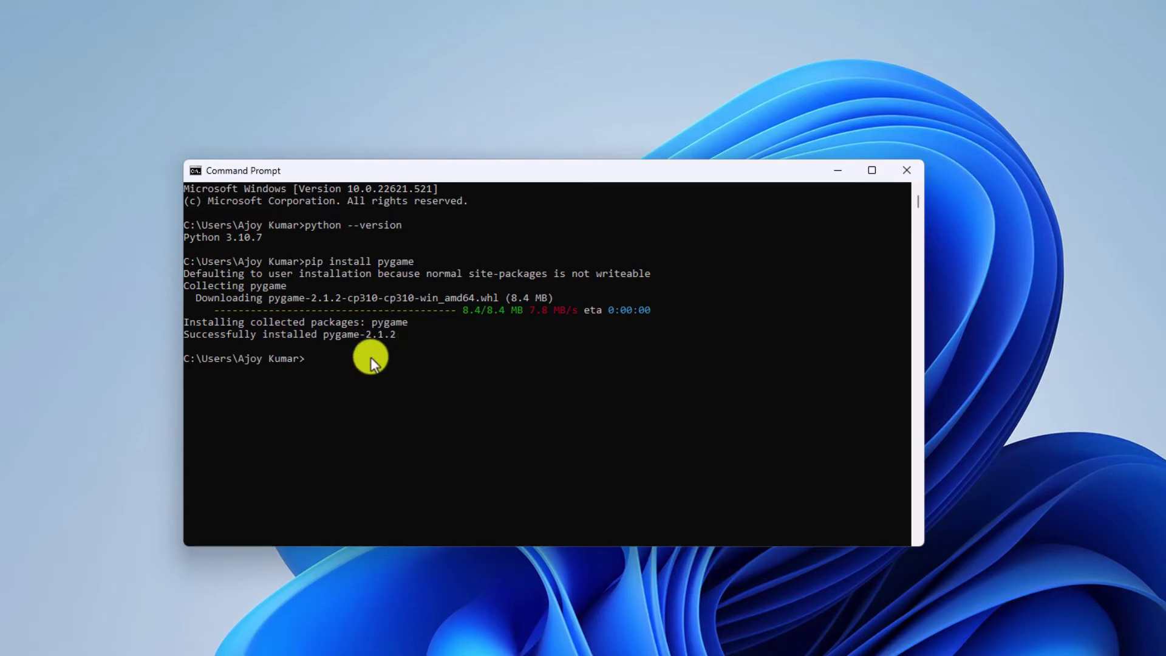
{"action": "type", "text": "exit"}
{"action": "key", "text": "Return"}
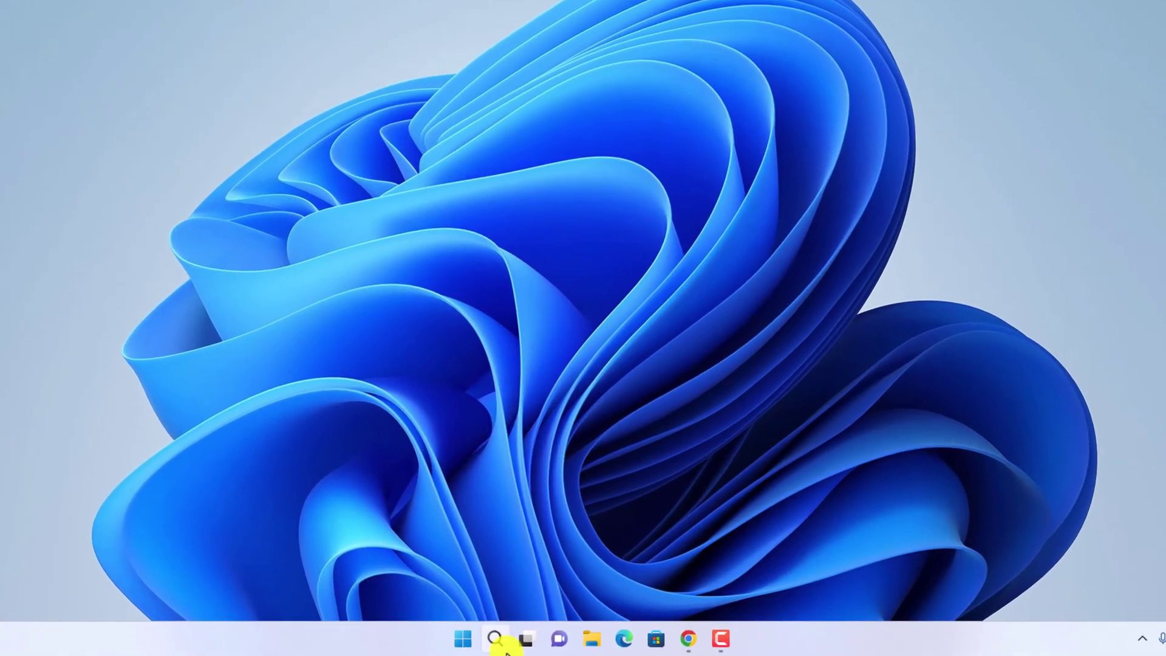
- Launch the IDLE Python shell from Windows Search
{"action": "left_click", "coordinate": [503, 642]}
{"action": "type", "text": "python"}
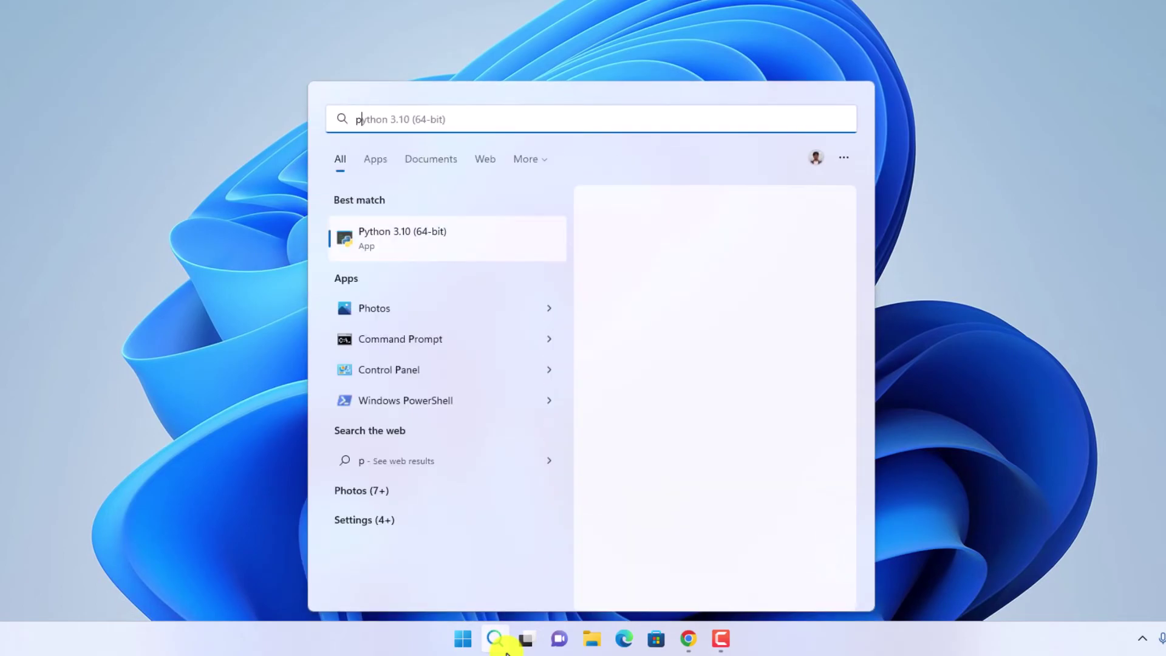
{"action": "left_click", "coordinate": [490, 312]}
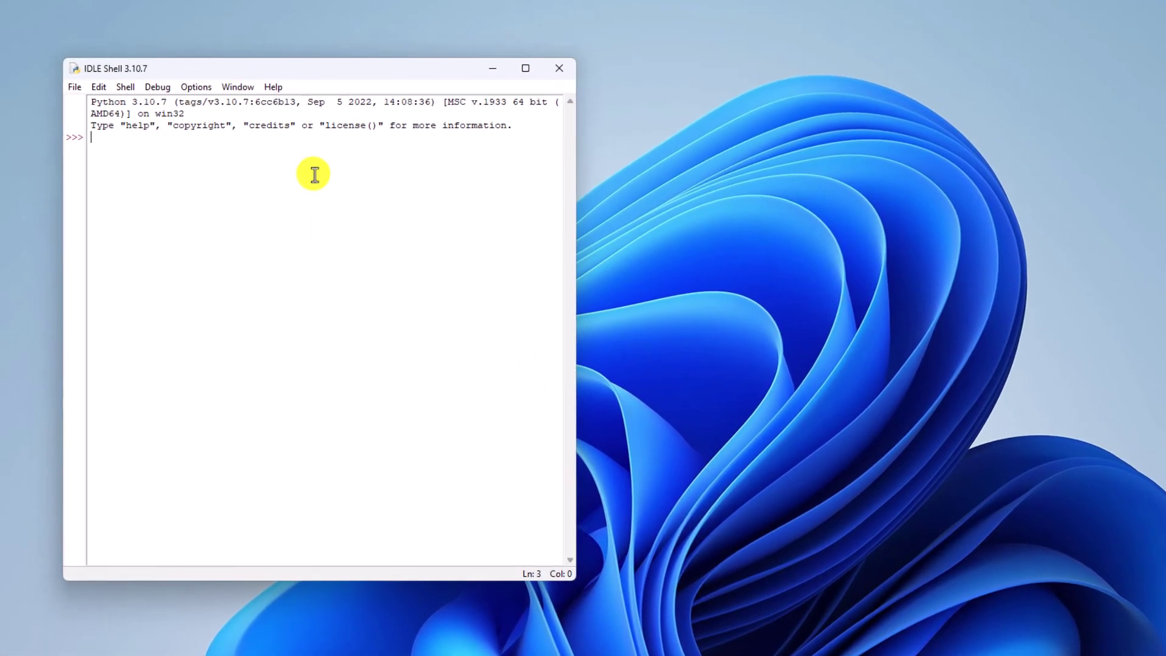
- Run import pygame in IDLE, showing pygame 2.1.2 (SDL 2.0.18), then minimize the shell
{"action": "type", "text": "import pygame"}
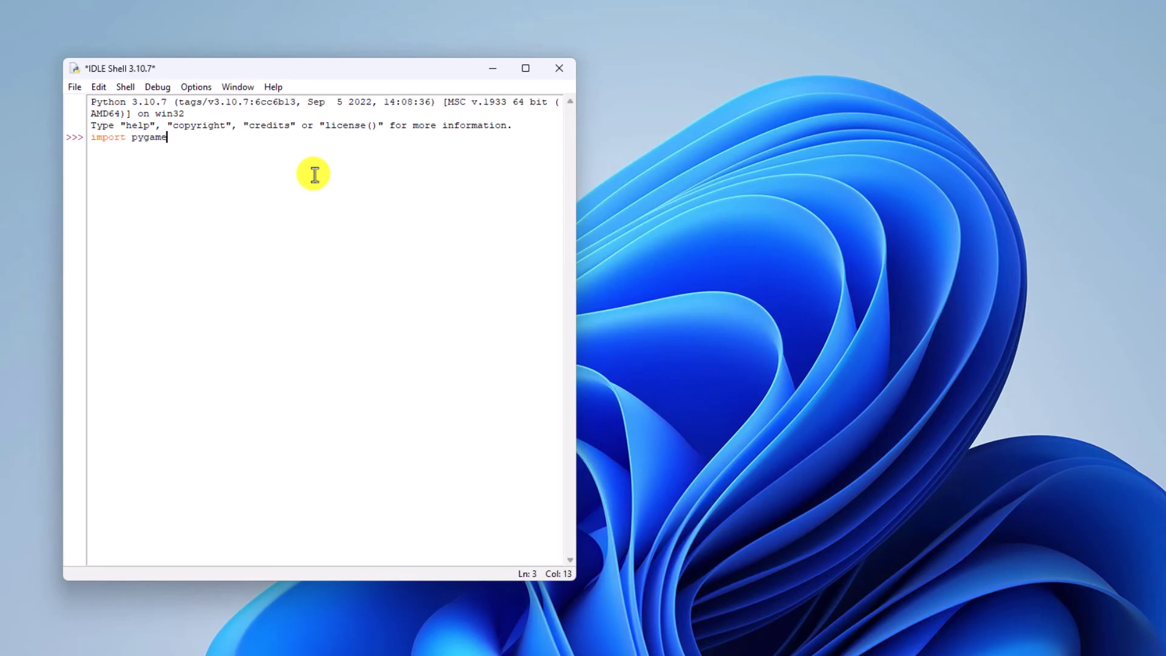
{"action": "key", "text": "Return"}
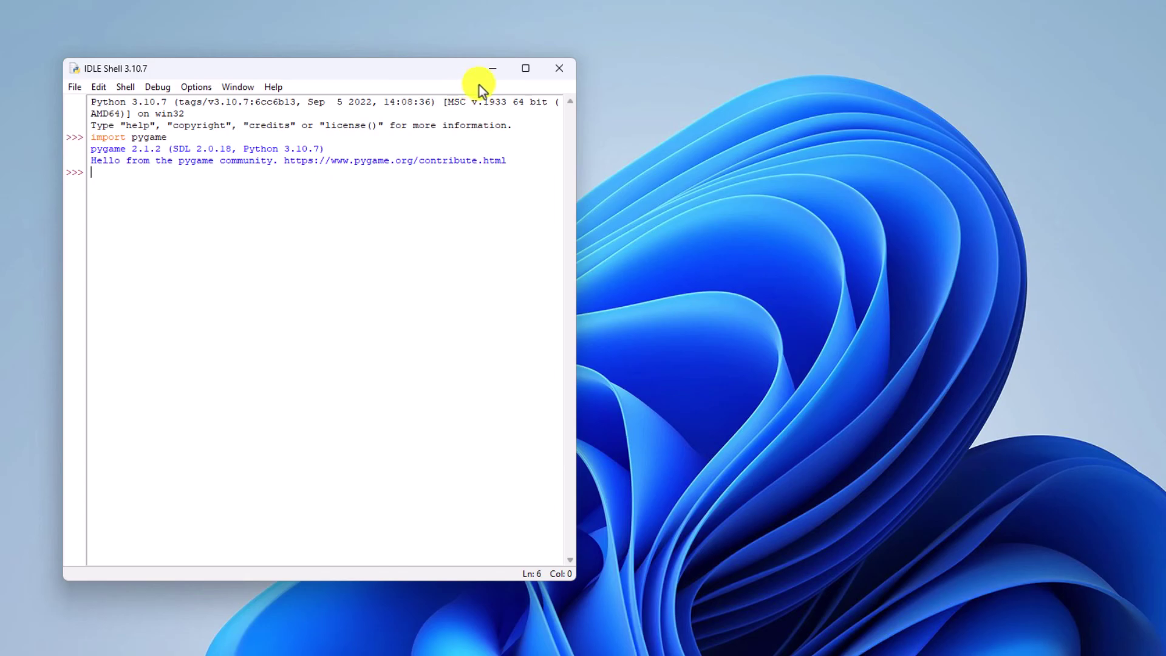
{"action": "left_click", "coordinate": [493, 71]}
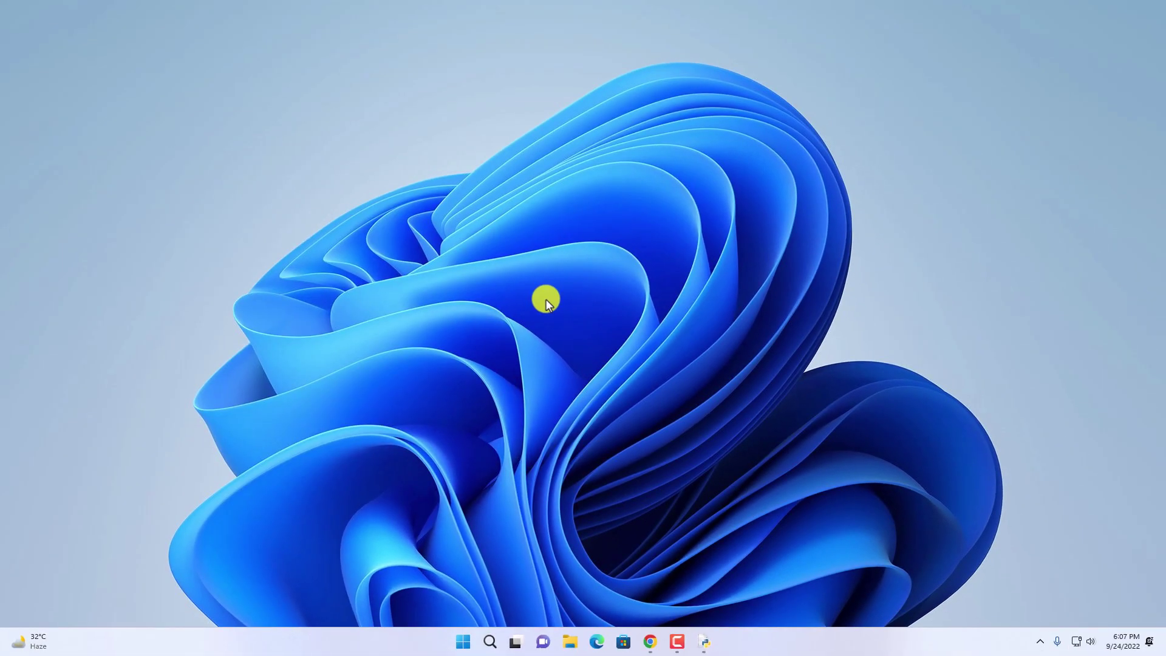